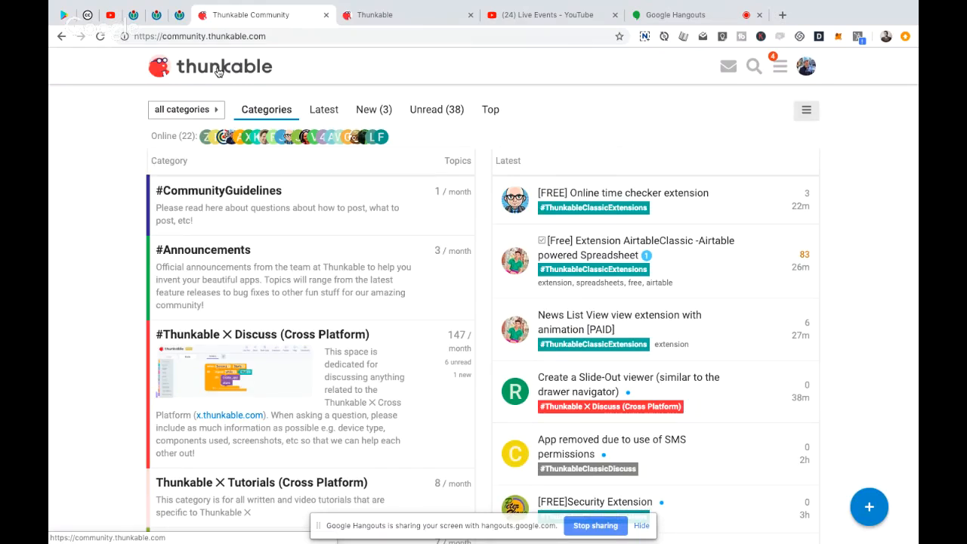
# Step: Browse the Thunkable community forum, viewing the Thunkable X Discuss and #SuccessfullyTHUNK'd categories and returning to the category overview
pyautogui.click(212, 335)
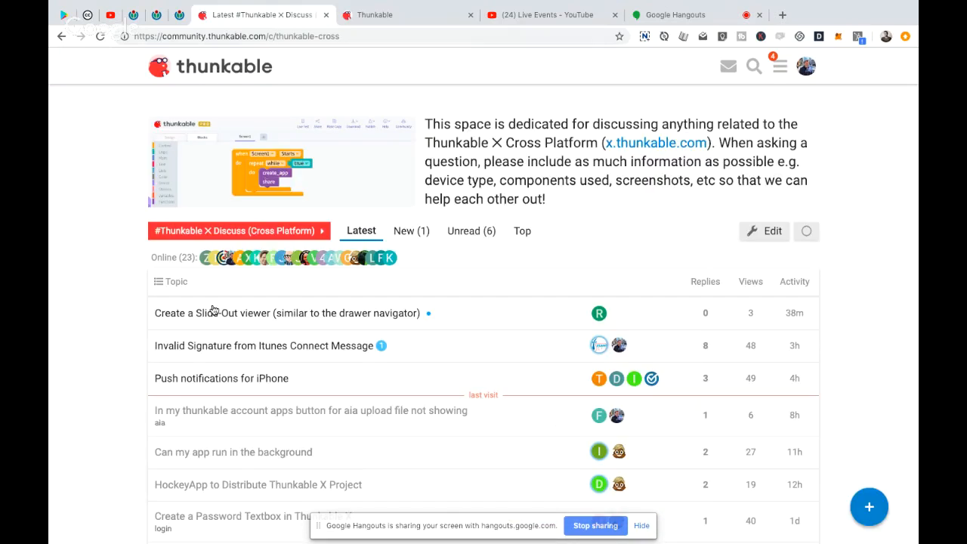
pyautogui.click(61, 36)
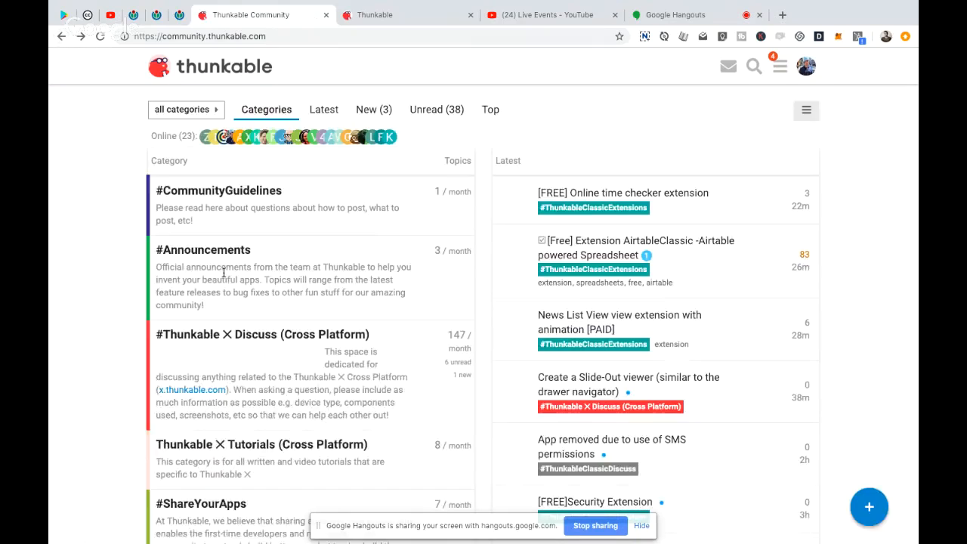
pyautogui.scroll(-3, 224, 272)
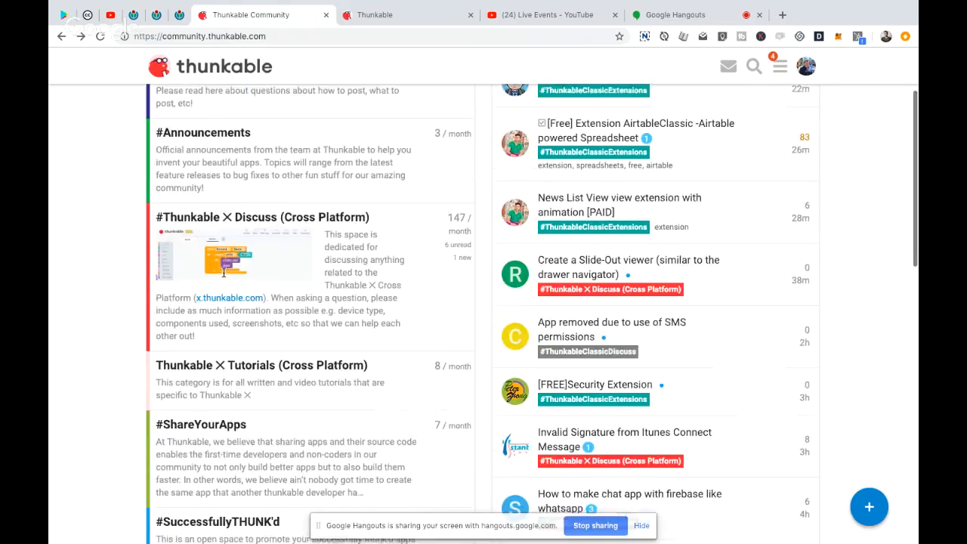
pyautogui.click(210, 483)
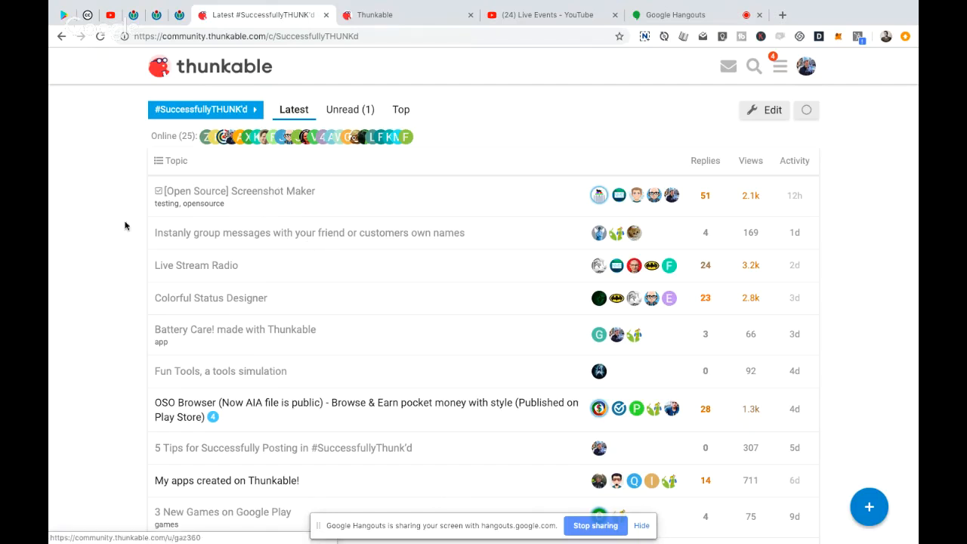
pyautogui.click(203, 66)
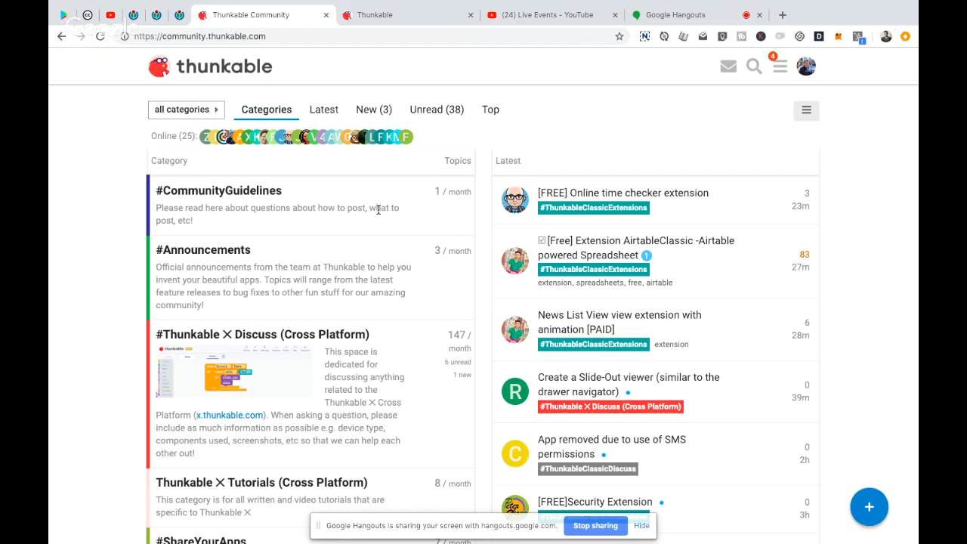
# Step: Switch to Google Play and review the Thunkable Live listing, reopening it from the search results and reading its description
pyautogui.click(65, 15)
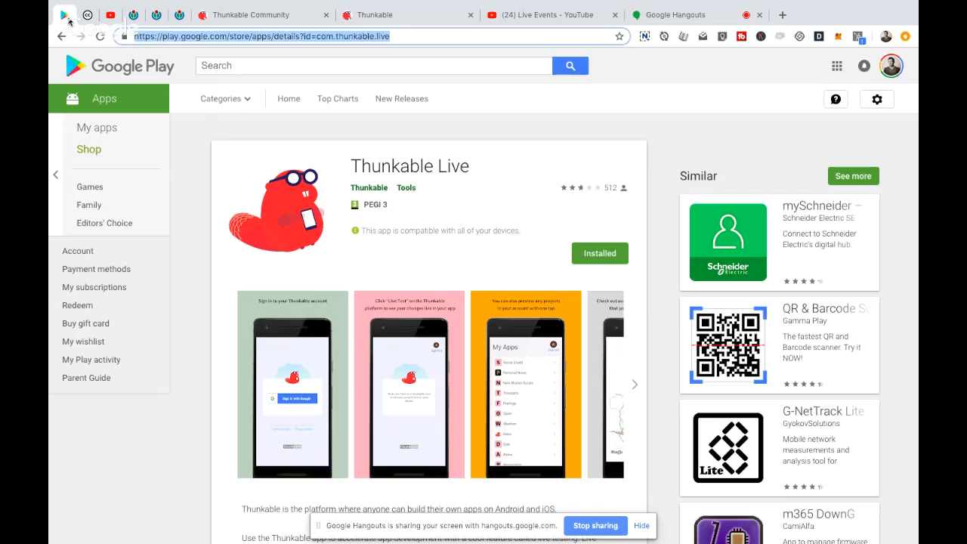
pyautogui.click(61, 37)
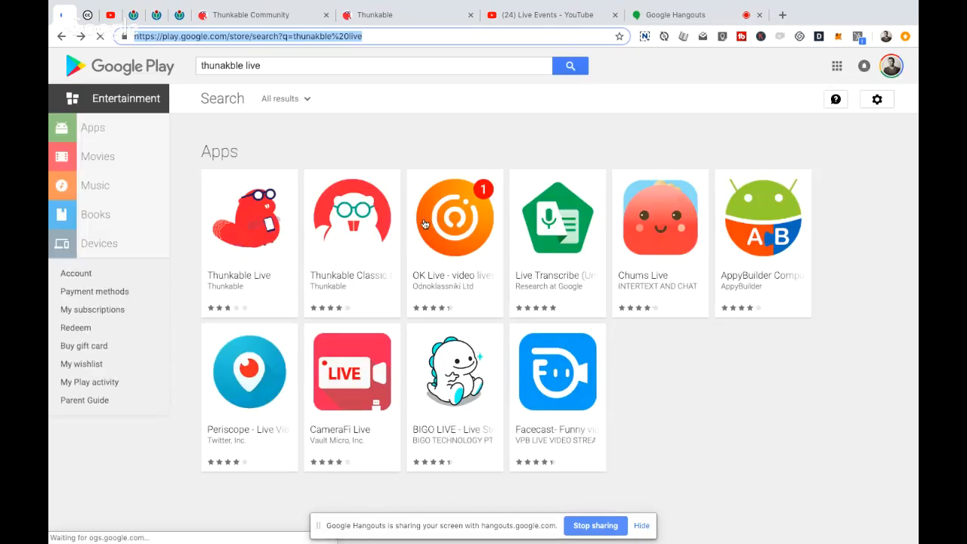
pyautogui.click(237, 281)
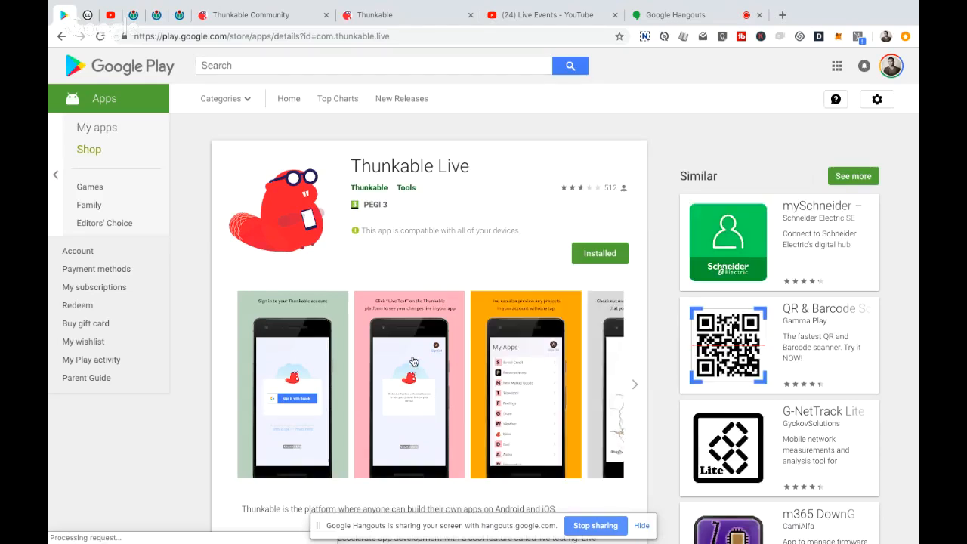
pyautogui.scroll(-2, 414, 362)
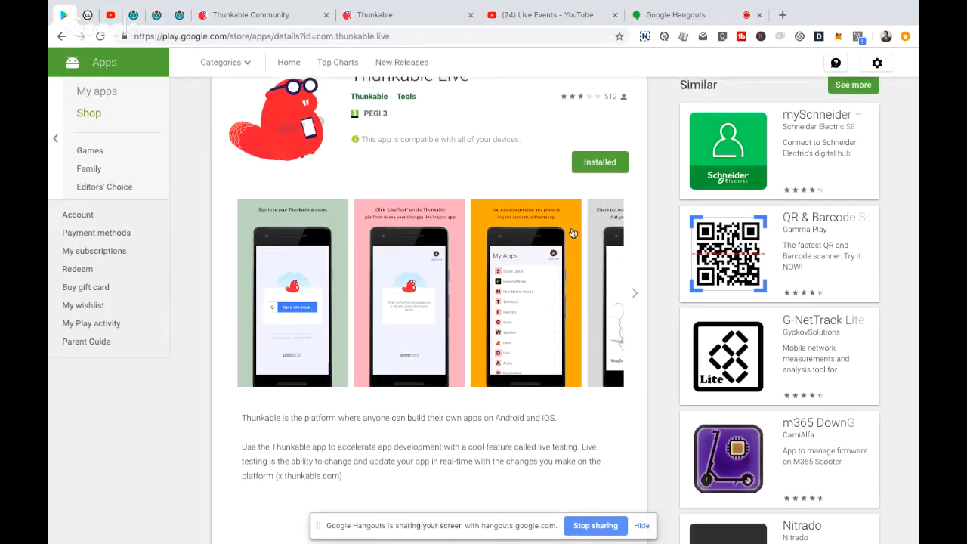
pyautogui.scroll(2, 484, 196)
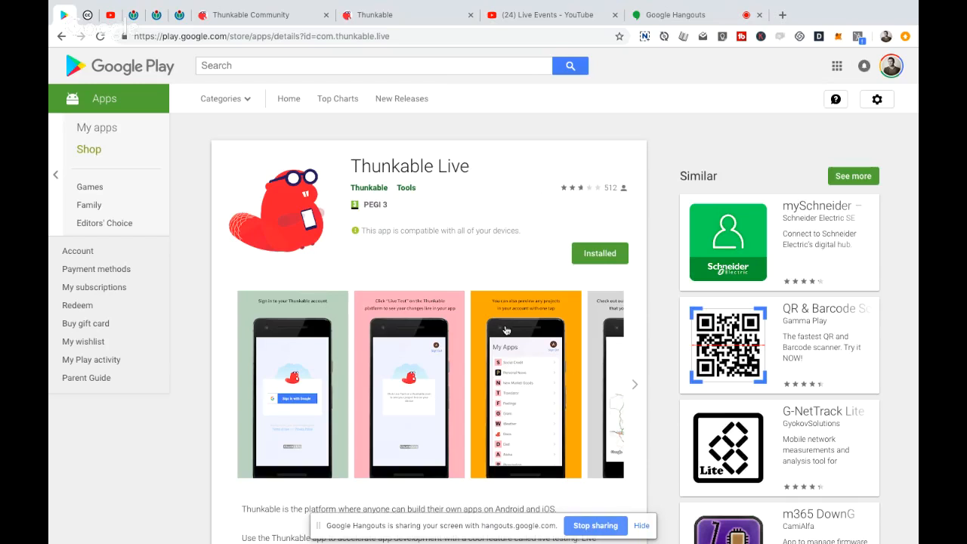
# Step: Switch to the Thunkable projects page and create a new public project named Images
pyautogui.moveTo(349, 13)
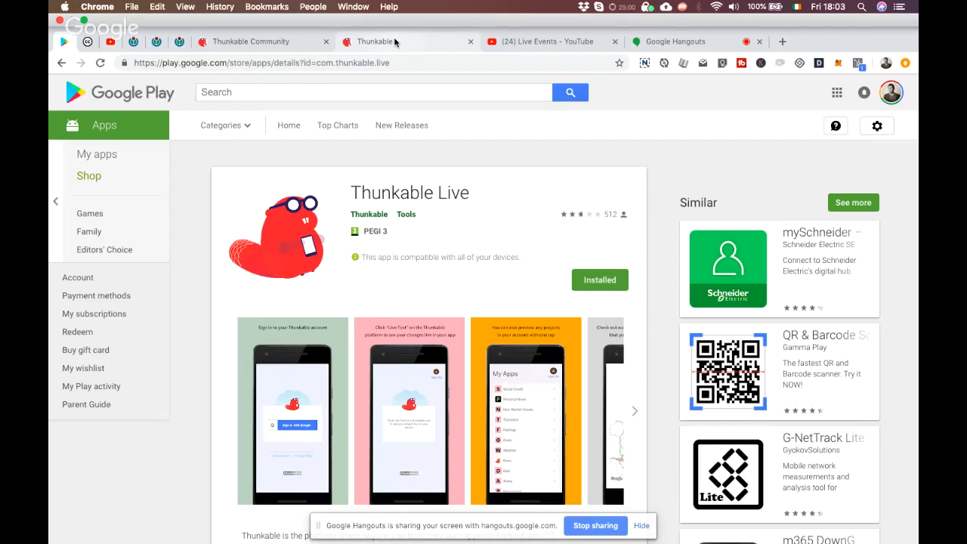
pyautogui.click(394, 42)
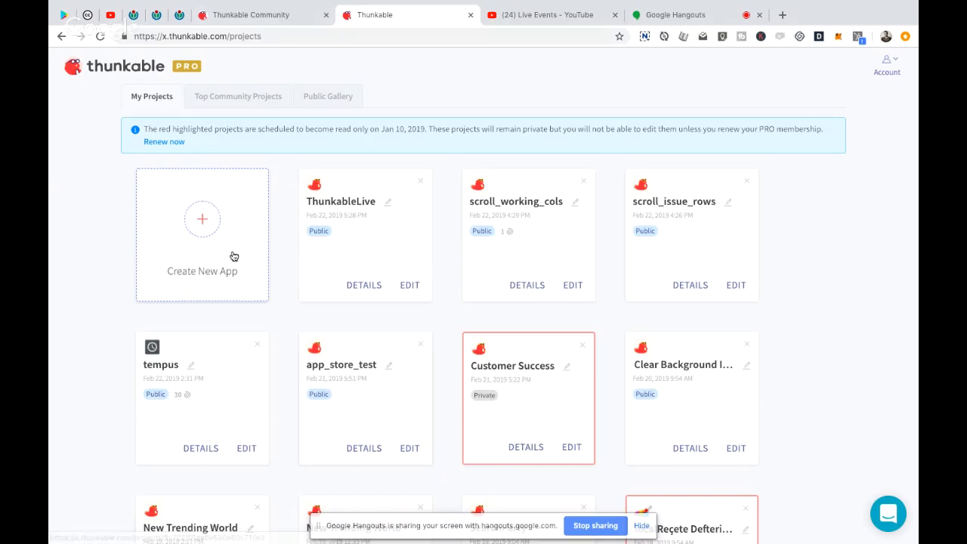
pyautogui.click(197, 226)
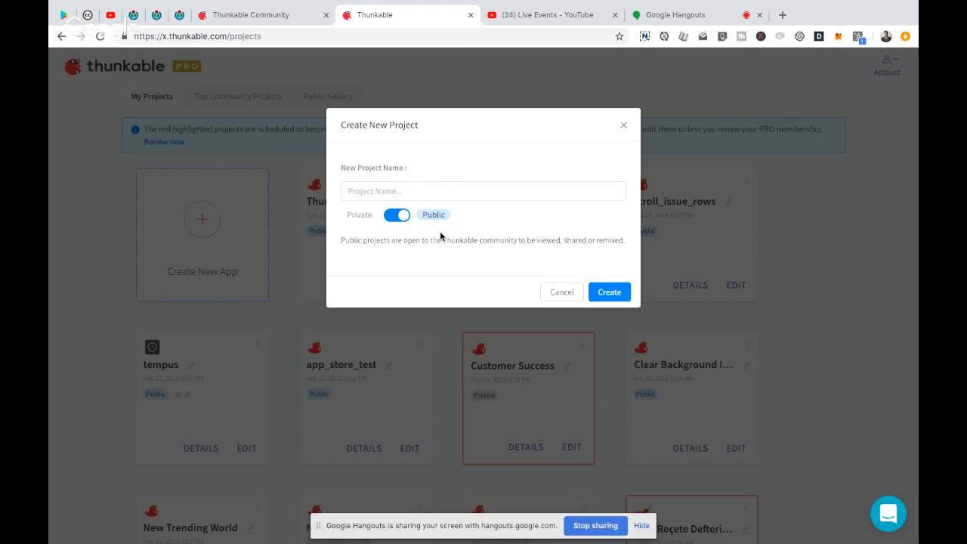
pyautogui.click(365, 191)
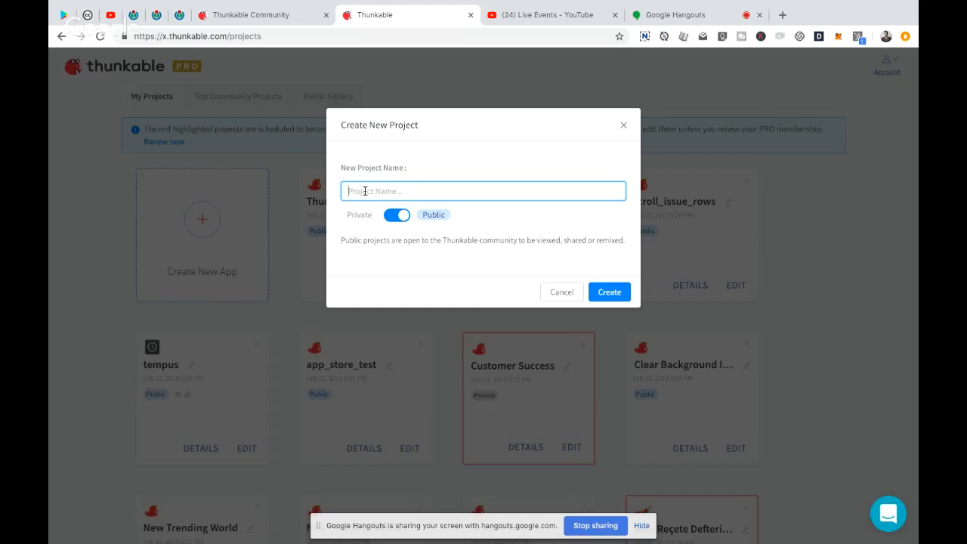
pyautogui.write('Images')
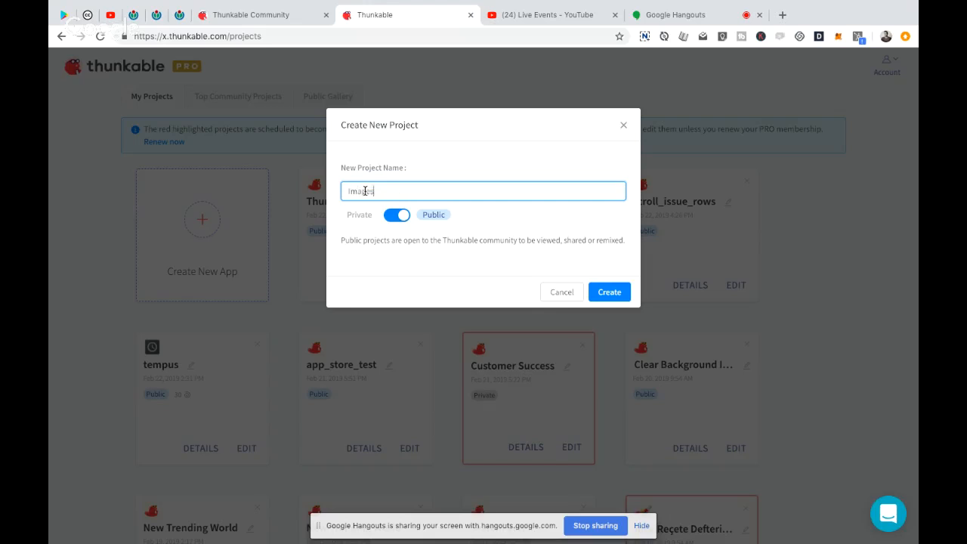
pyautogui.click(615, 295)
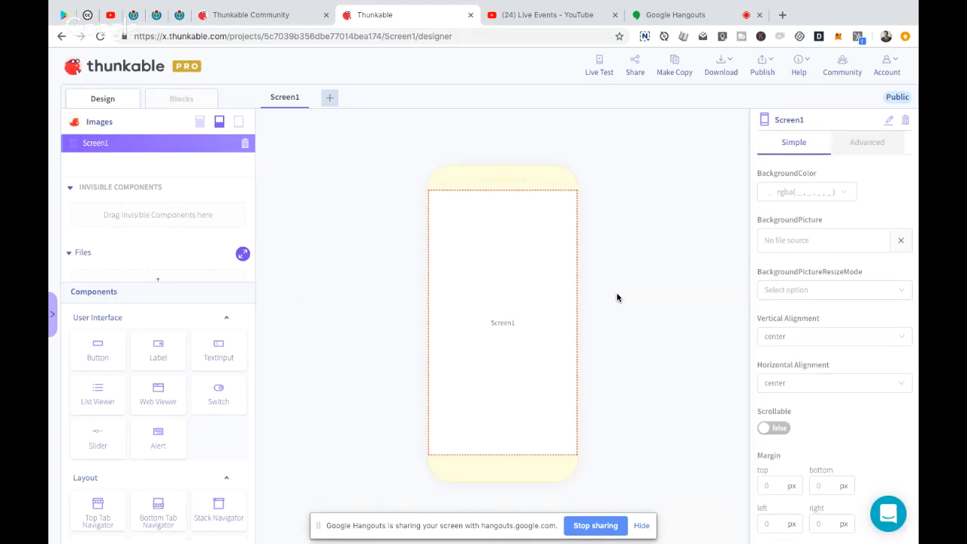
# Step: Enlarge the designer page to 110%, check the Google Hangouts group chat for questions, and return to the Images project
pyautogui.hotkey('ctrl', '+')
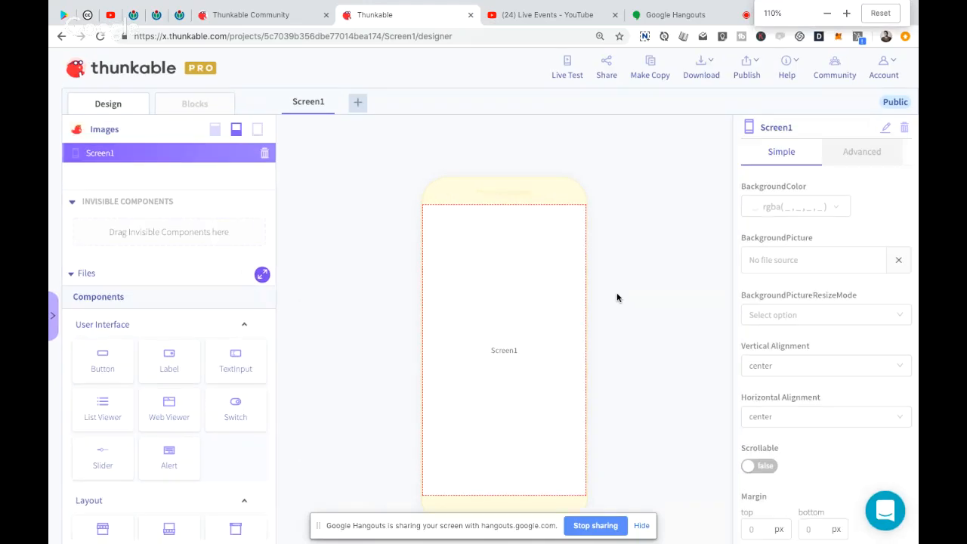
pyautogui.moveTo(754, 4)
pyautogui.click(657, 41)
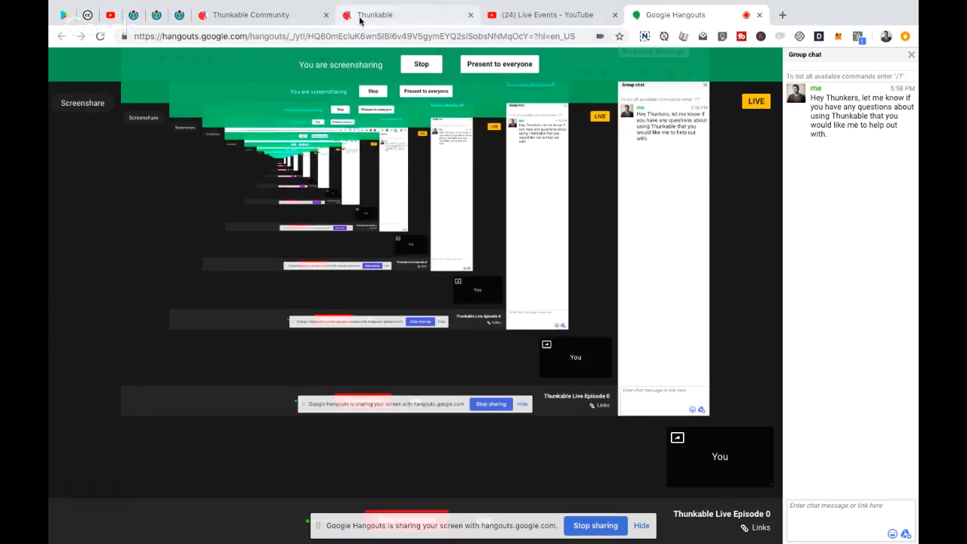
pyautogui.click(385, 20)
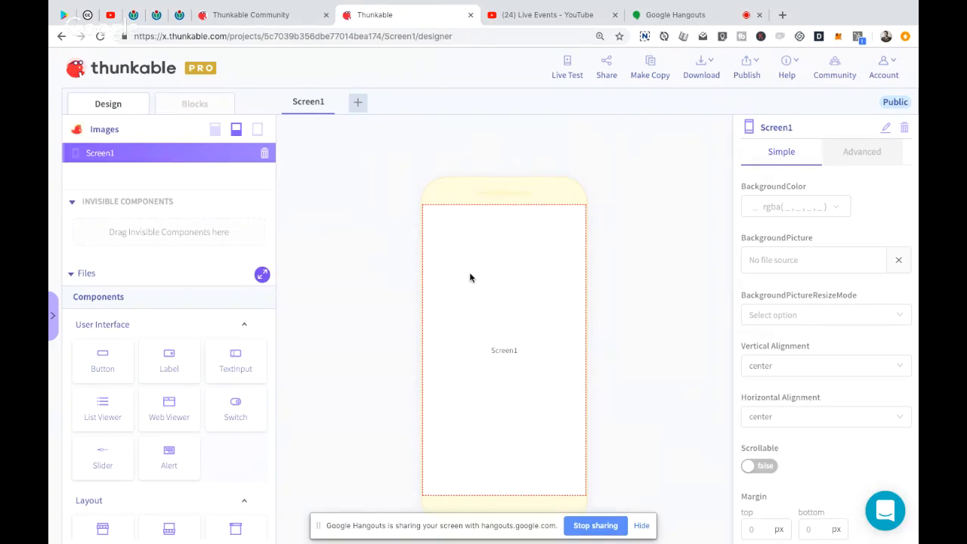
# Step: Add an Image component from the Image category to Screen1
pyautogui.scroll(-3, 181, 414)
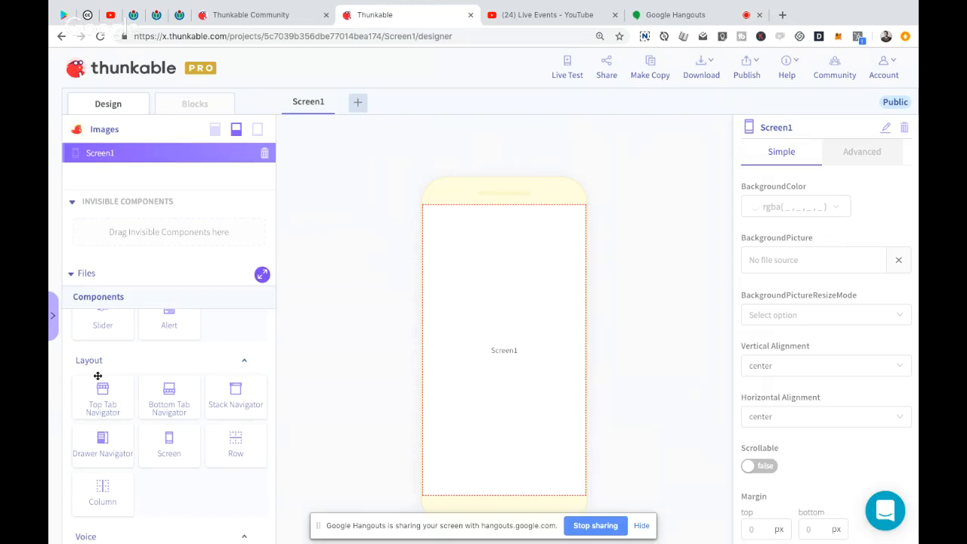
pyautogui.scroll(-2, 190, 442)
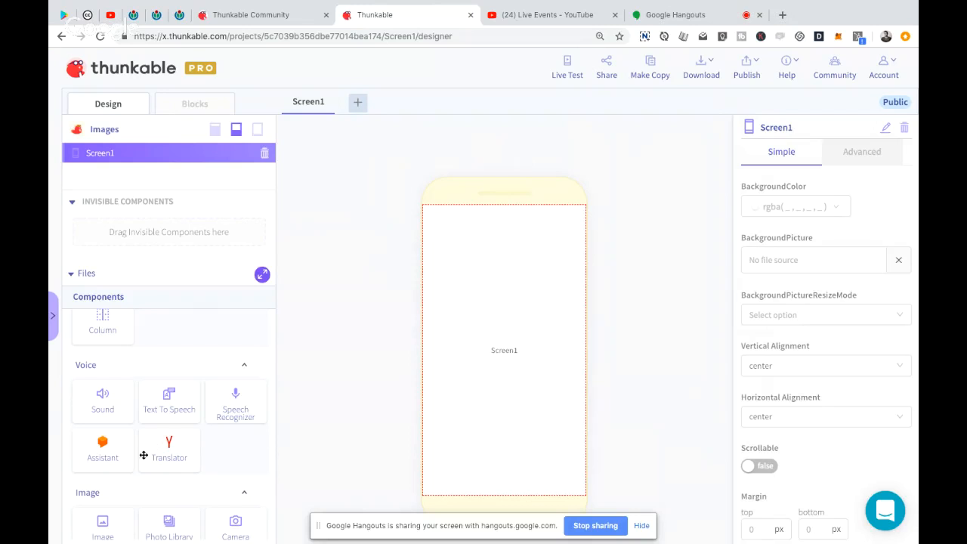
pyautogui.moveTo(200, 527)
pyautogui.scroll(-3, 206, 457)
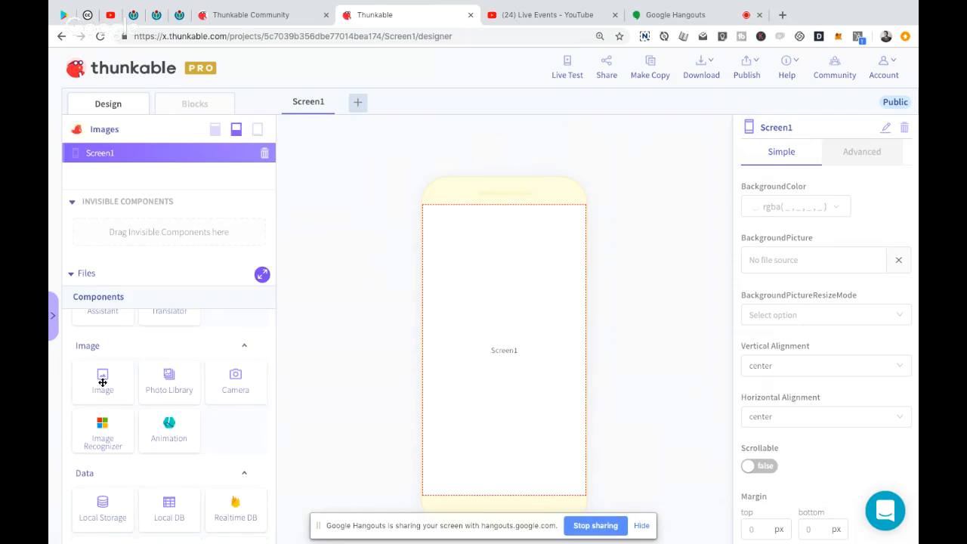
pyautogui.moveTo(102, 382); pyautogui.dragTo(506, 287)
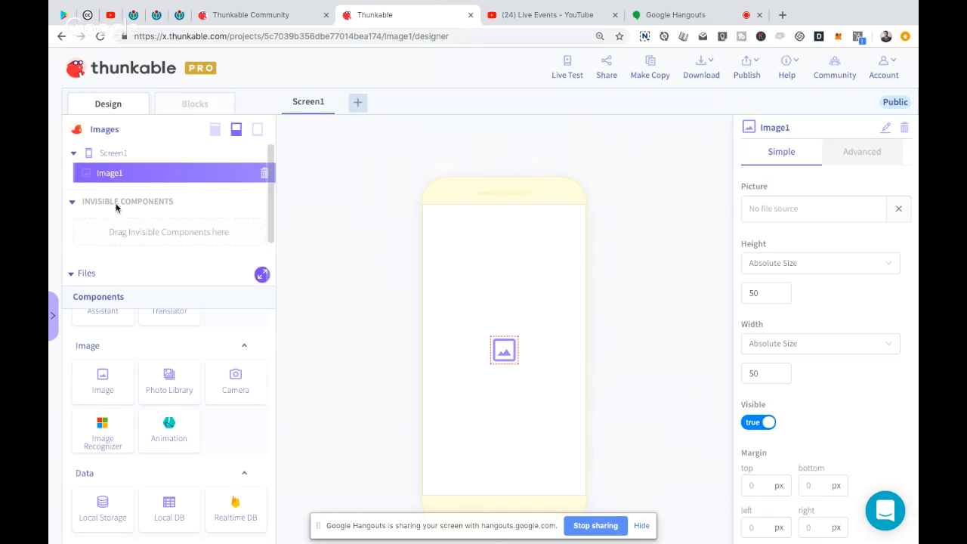
# Step: Rename the Image component on Screen1 to myImage
pyautogui.click(886, 130)
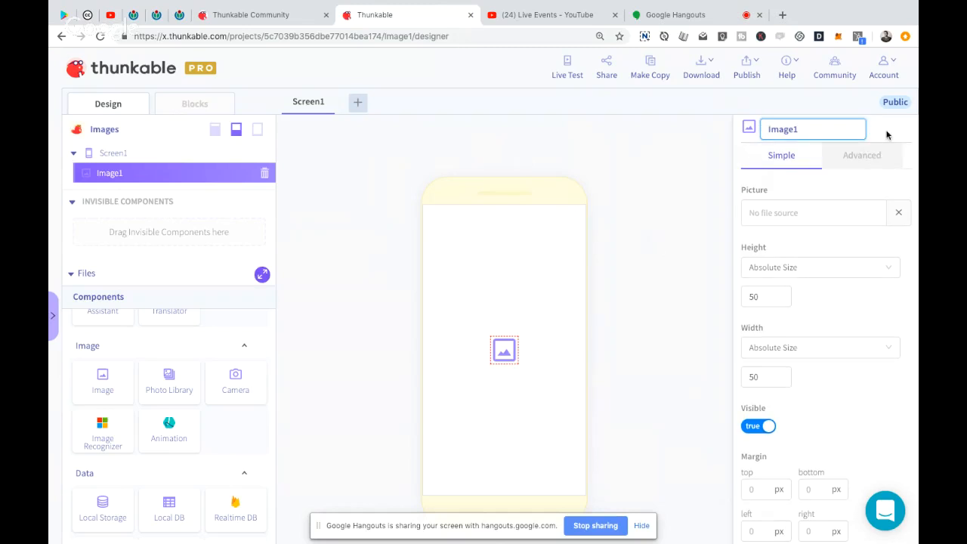
pyautogui.press('BackSpace')
pyautogui.write('my')
pyautogui.press('Return')
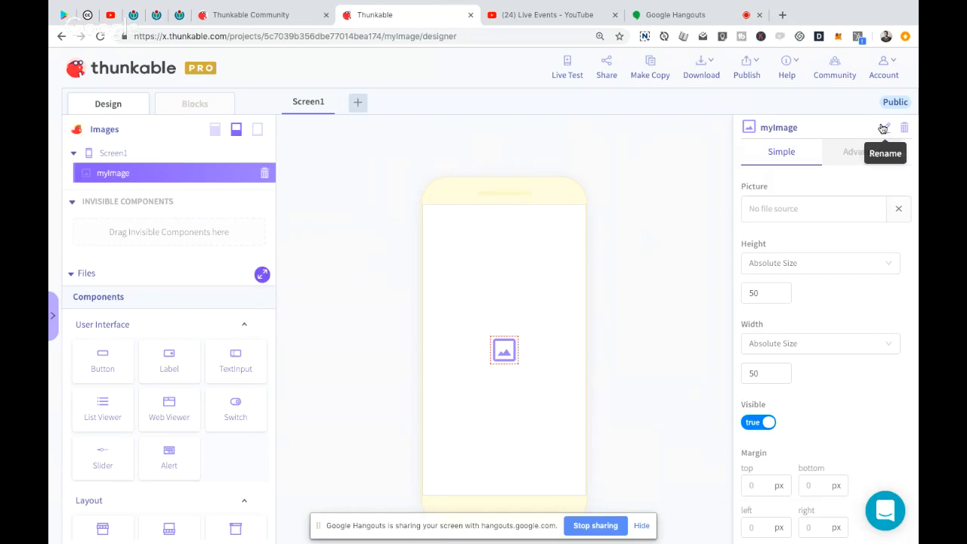
# Step: Add an Animation component to Screen1 below myImage and delete it again, leaving the image in place
pyautogui.scroll(-2, 179, 502)
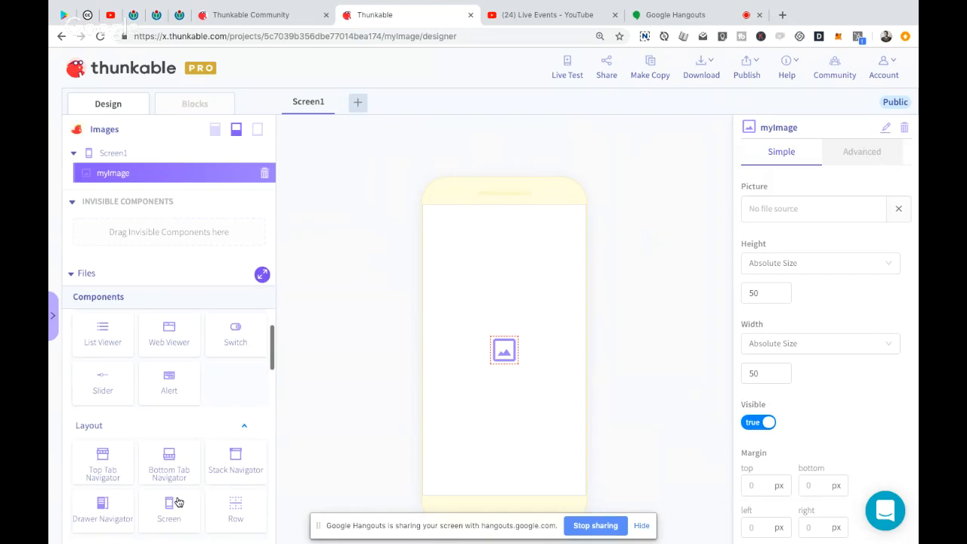
pyautogui.scroll(-5, 179, 502)
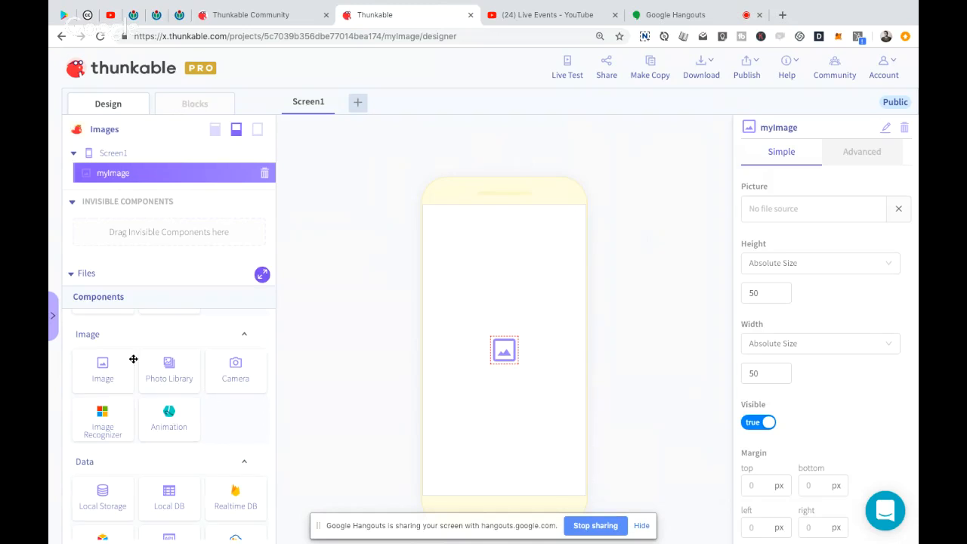
pyautogui.scroll(1, 133, 358)
pyautogui.moveTo(168, 451); pyautogui.dragTo(503, 399)
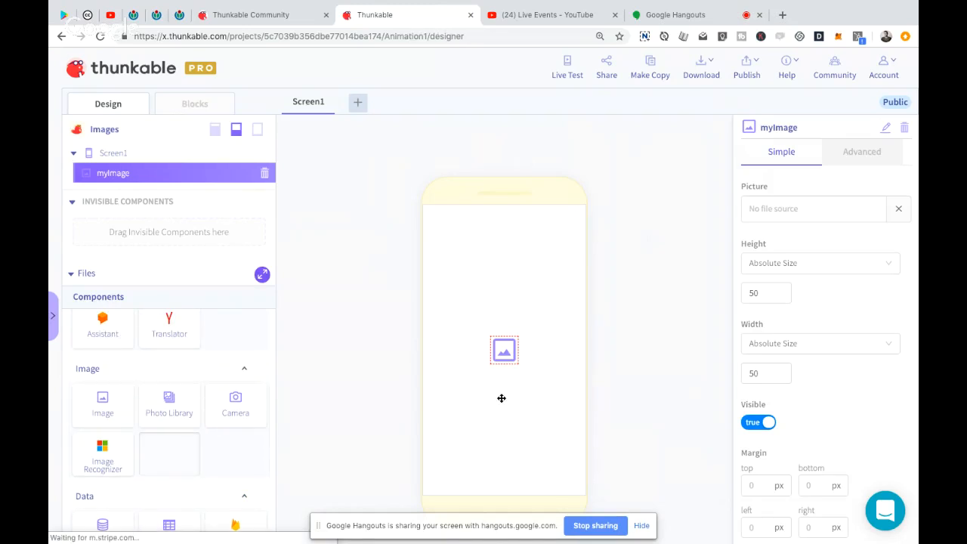
pyautogui.click(263, 174)
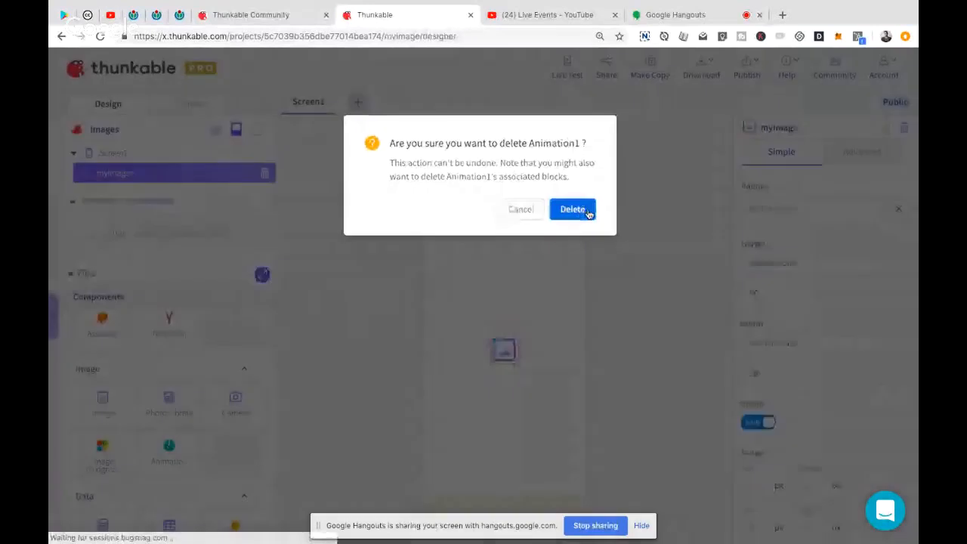
pyautogui.click(577, 210)
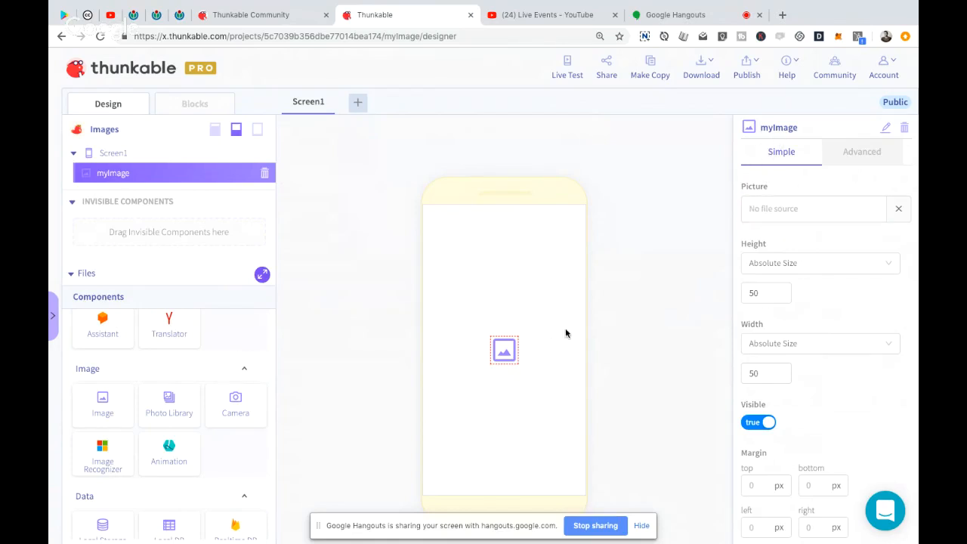
# Step: Copy the full web address of the Wikimedia picture Lombard_Street_San_Francisco.jpg as a source for myImage
pyautogui.click(743, 293)
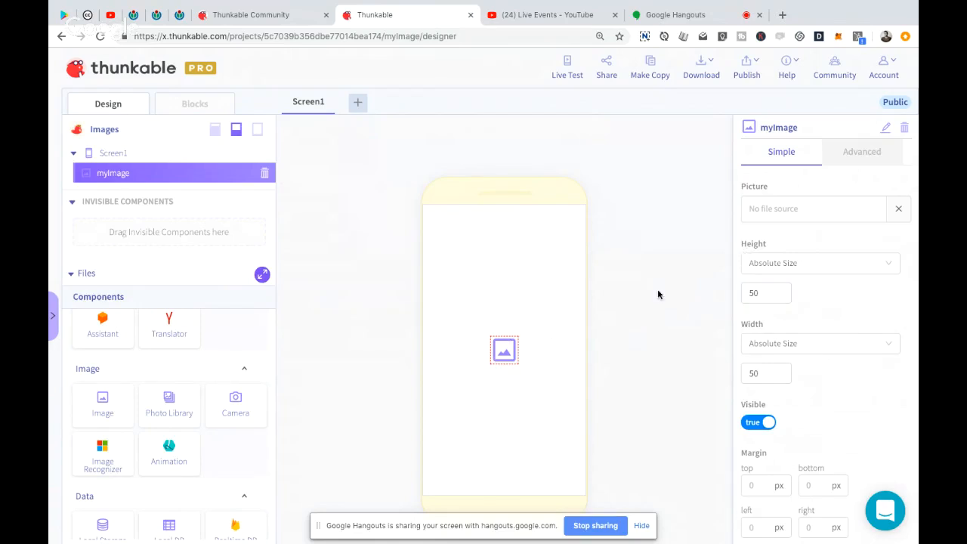
pyautogui.click(776, 214)
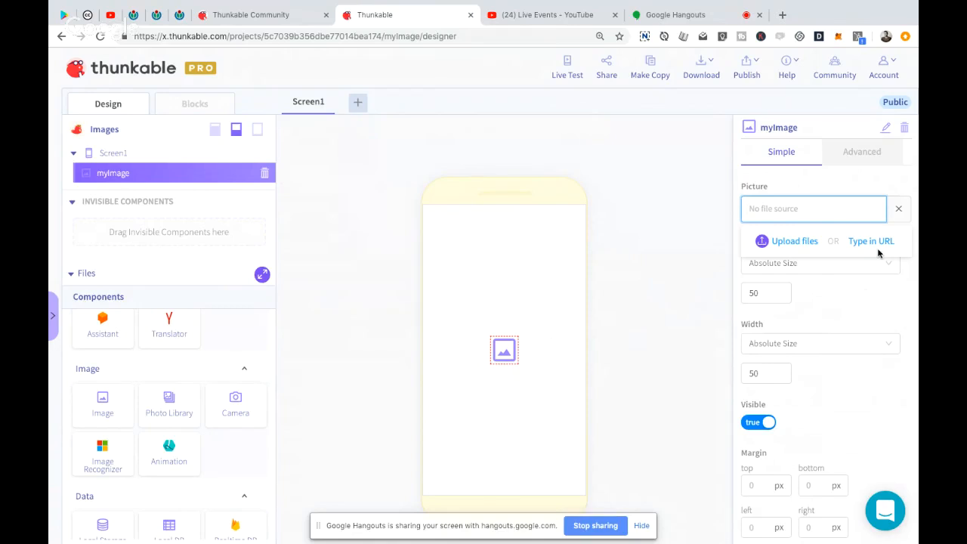
pyautogui.click(155, 20)
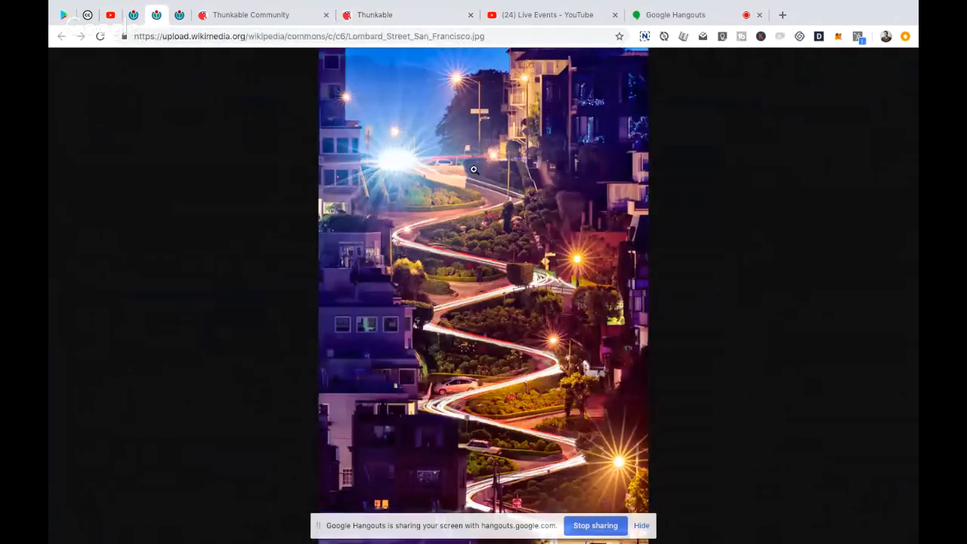
pyautogui.click(380, 37)
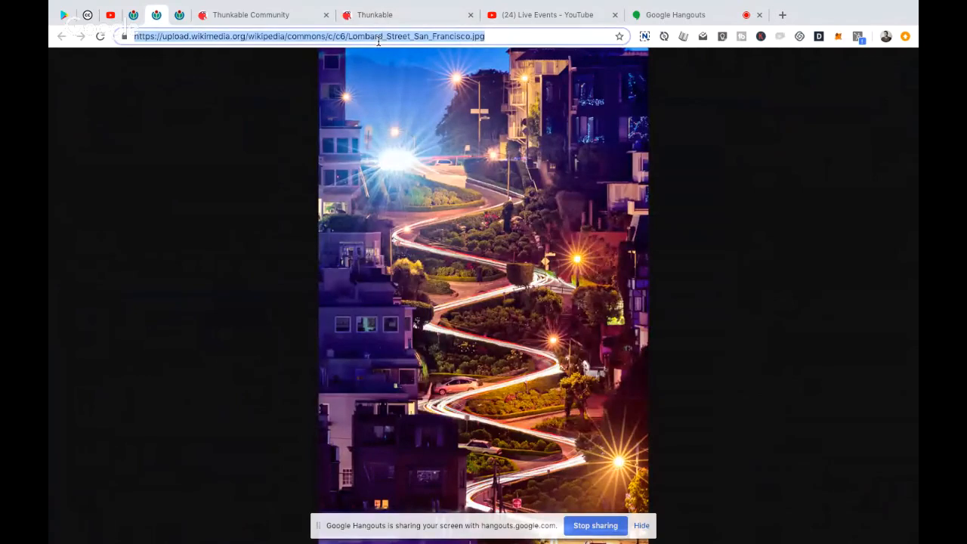
pyautogui.click(491, 40)
pyautogui.doubleClick(480, 38)
pyautogui.hotkey('ctrl', 'c')
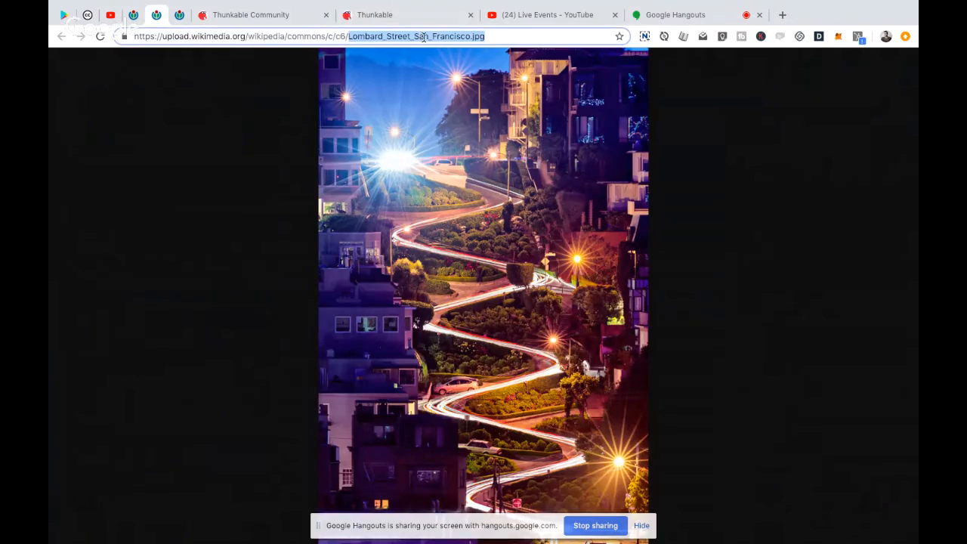
pyautogui.click(494, 38)
pyautogui.tripleClick(453, 35)
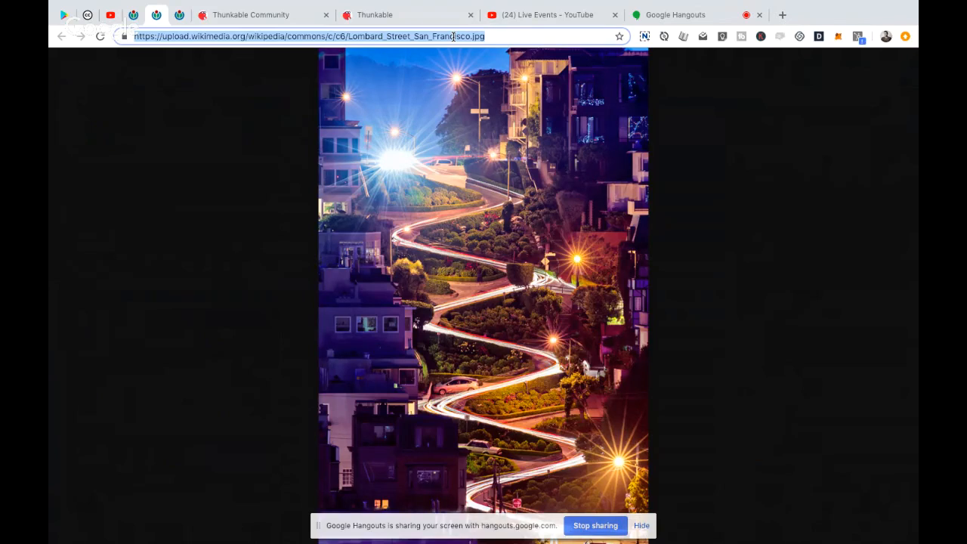
# Step: Set myImage's Picture source in the Images project to the copied Wikimedia URL of Lombard_Street_San_Francisco.jpg
pyautogui.click(415, 21)
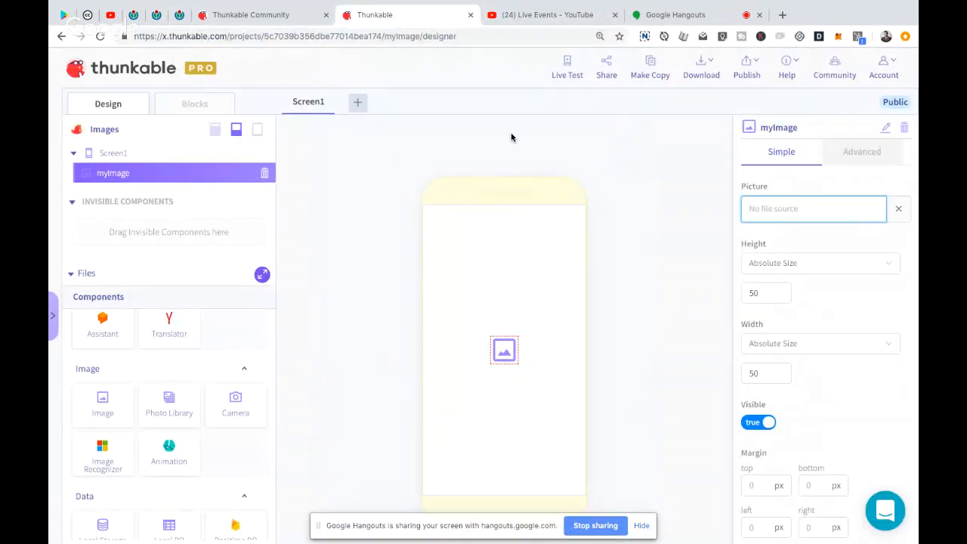
pyautogui.rightClick(764, 212)
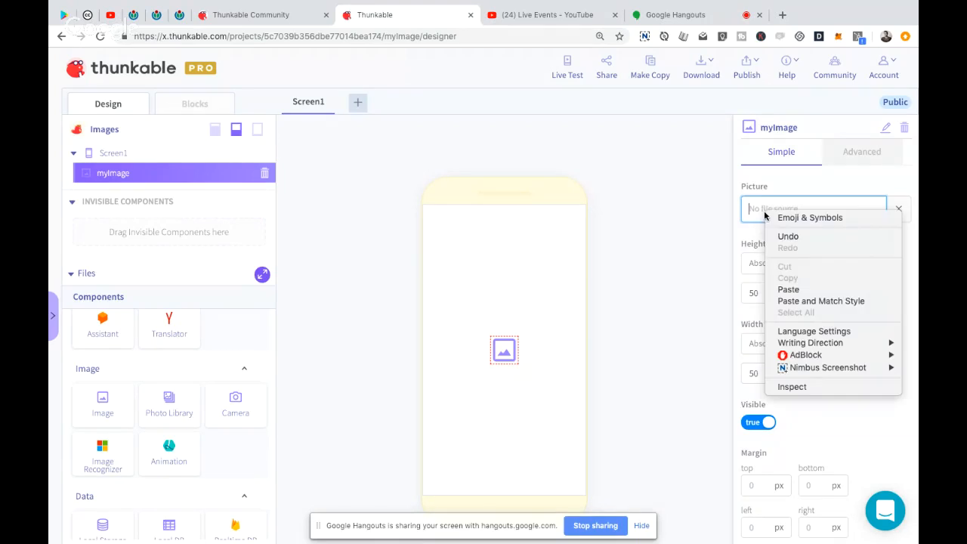
pyautogui.click(786, 289)
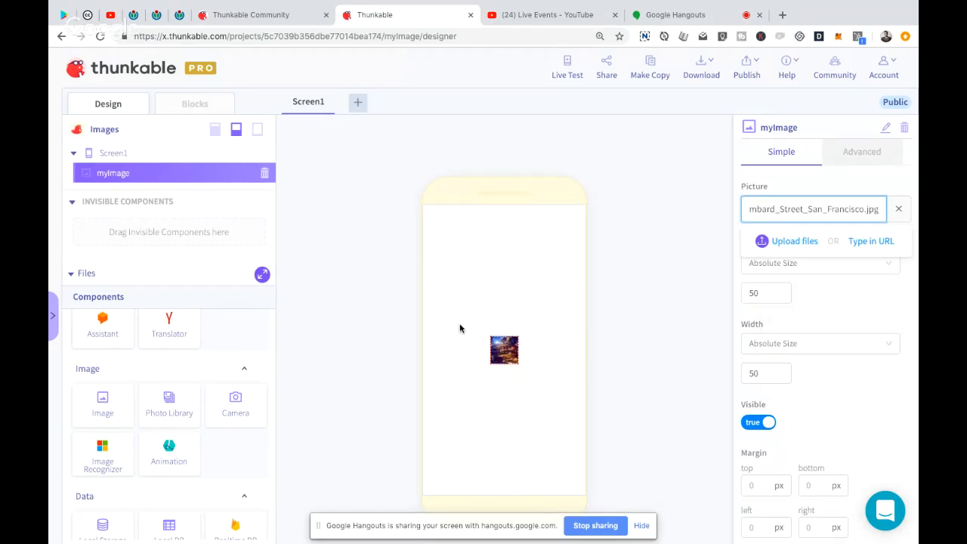
pyautogui.click(647, 364)
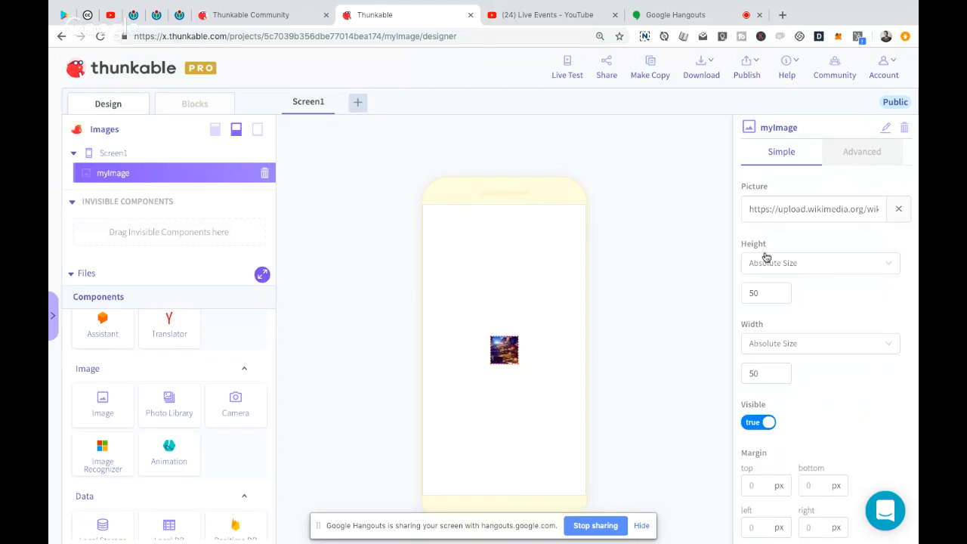
# Step: Set myImage's absolute height and width to 200 each
pyautogui.click(770, 294)
pyautogui.moveTo(756, 294); pyautogui.dragTo(724, 298)
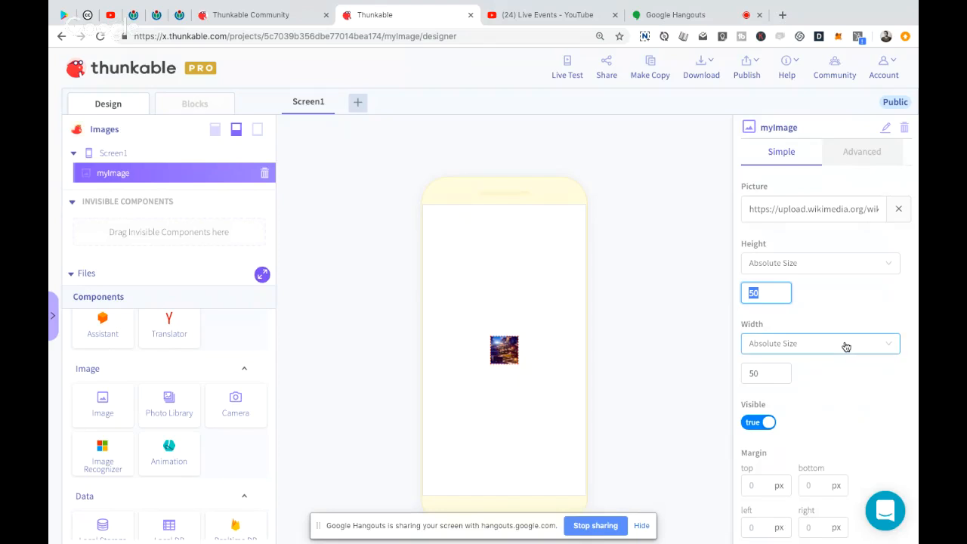
pyautogui.press('Right')
pyautogui.press('BackSpace')
pyautogui.press('BackSpace')
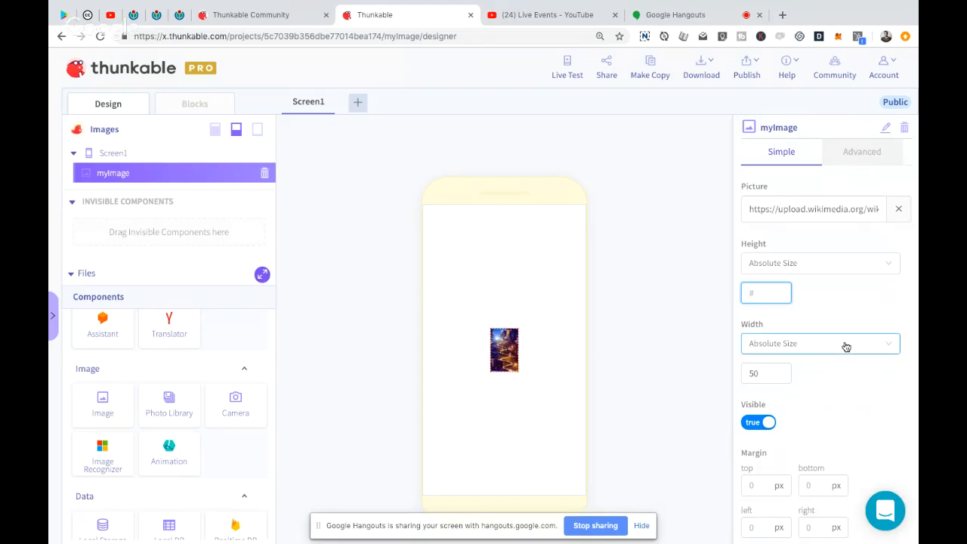
pyautogui.write('200')
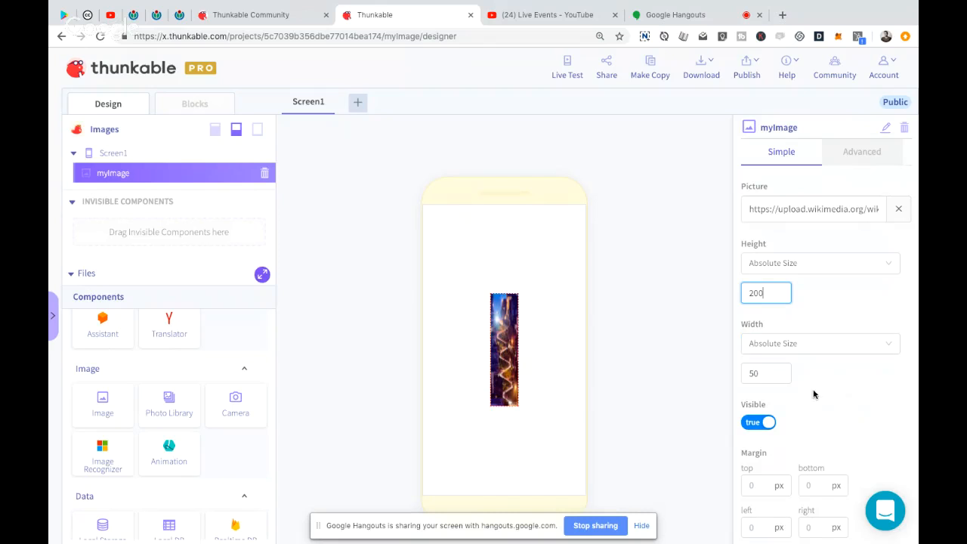
pyautogui.press('Tab')
pyautogui.write('200')
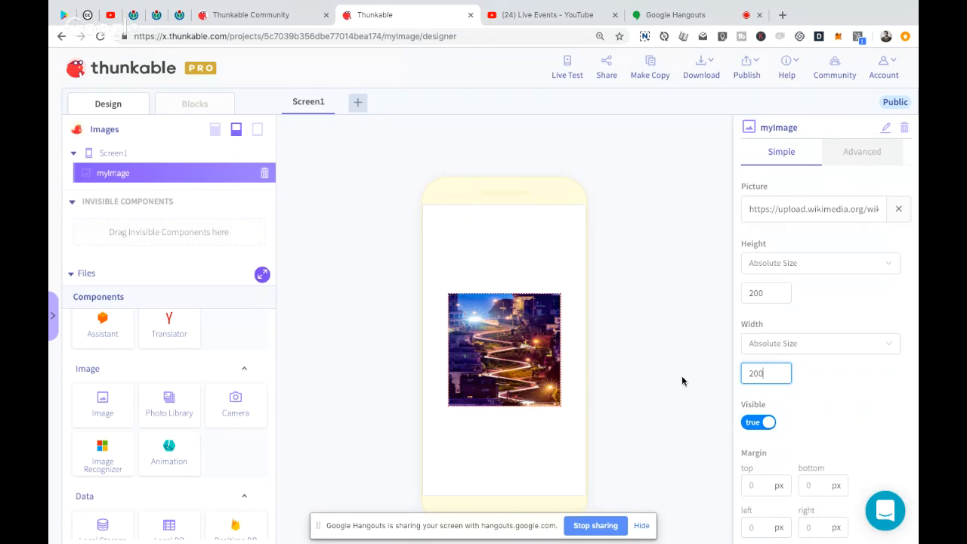
# Step: Change both the height and the width of myImage from absolute sizing to the Fill container option
pyautogui.click(799, 269)
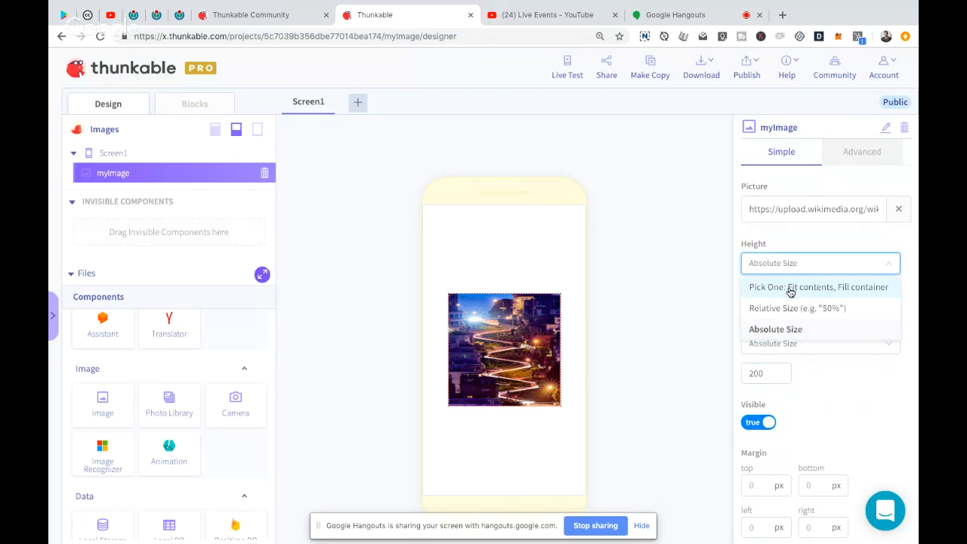
pyautogui.click(790, 291)
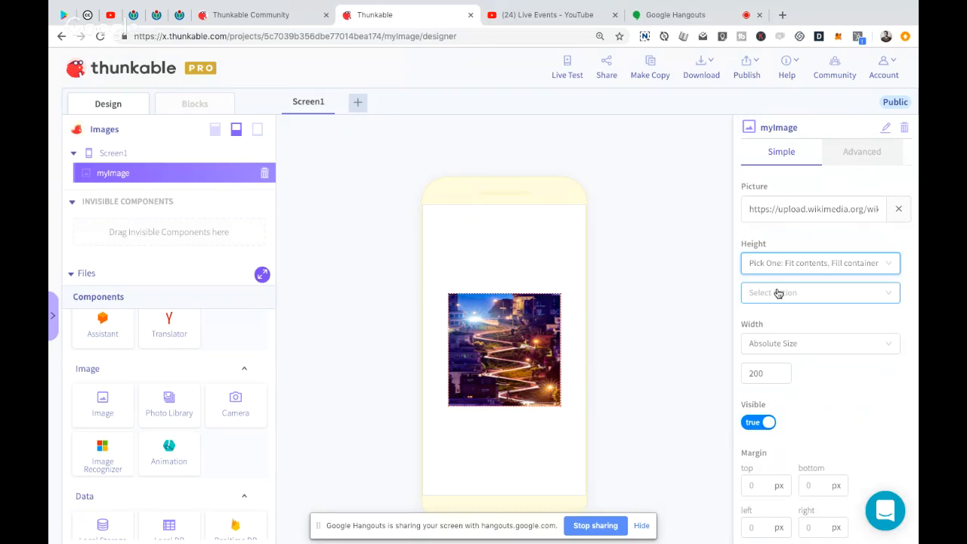
pyautogui.click(774, 292)
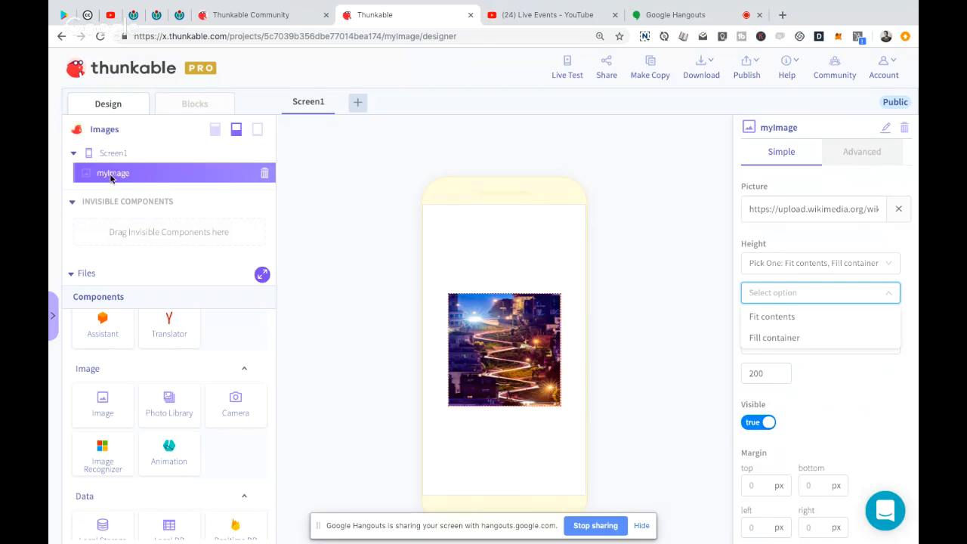
pyautogui.click(769, 338)
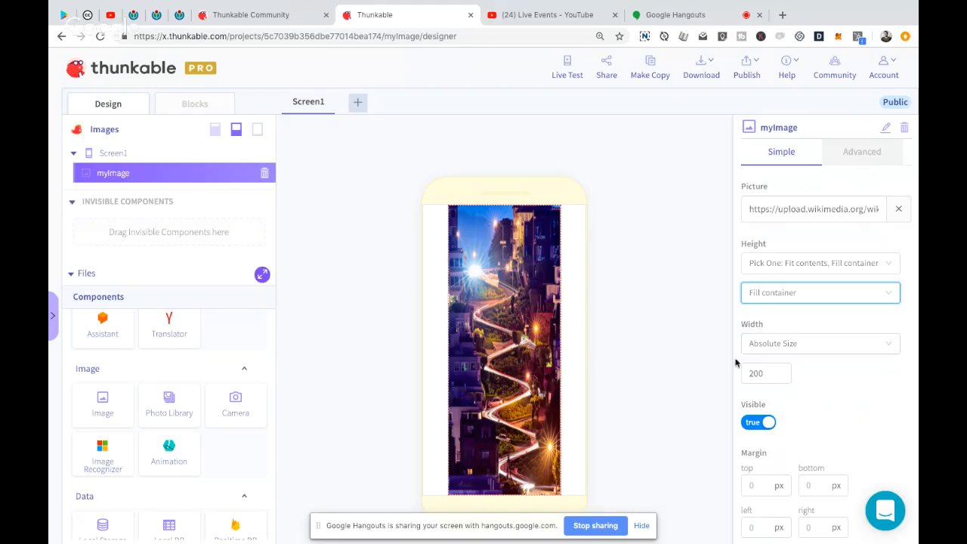
pyautogui.click(782, 345)
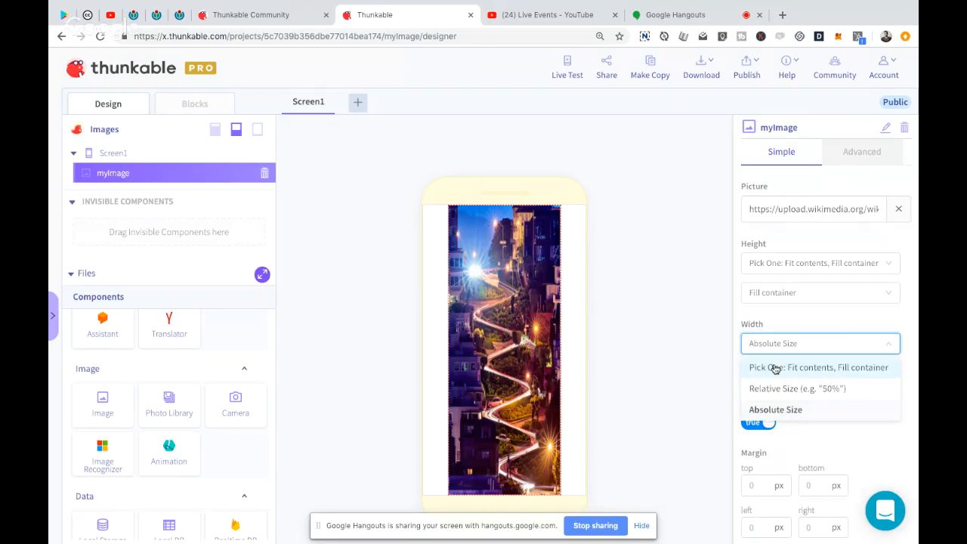
pyautogui.click(773, 367)
pyautogui.click(773, 370)
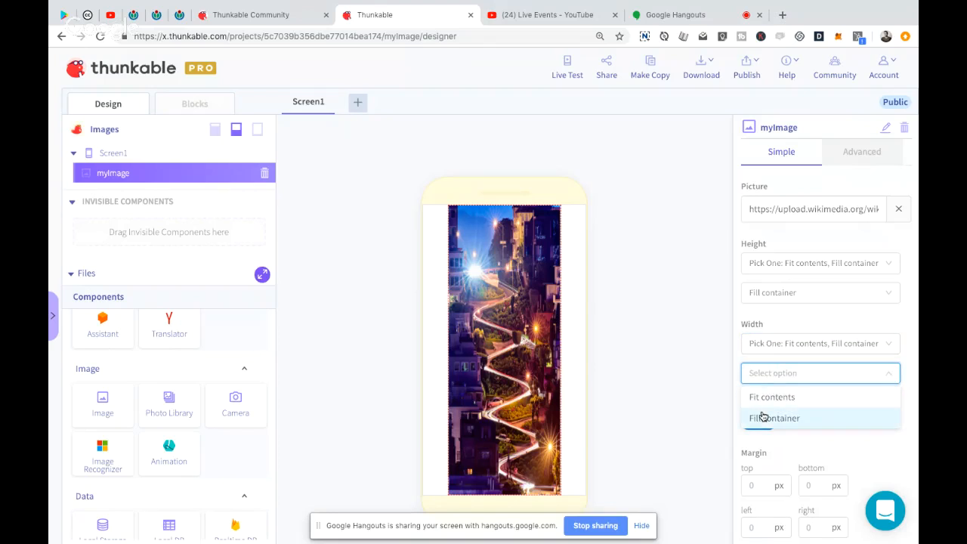
pyautogui.click(763, 417)
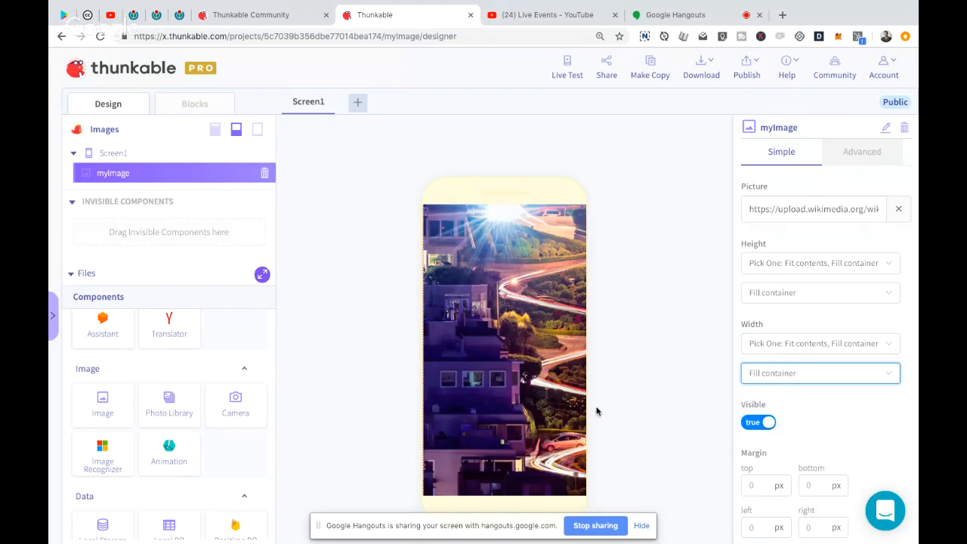
# Step: Look at the Thunkable Live app page on Google Play and return to the Images project
pyautogui.scroll(-2, 596, 411)
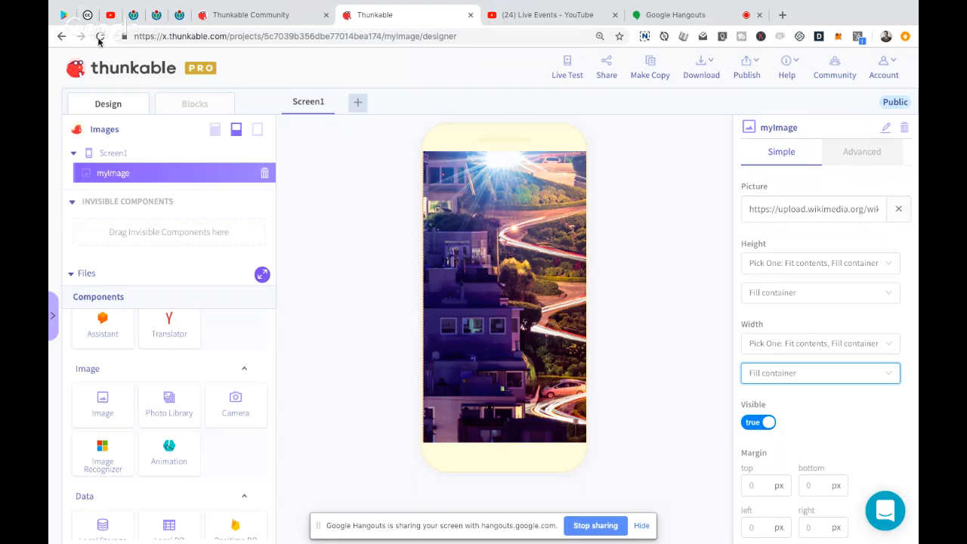
pyautogui.click(64, 15)
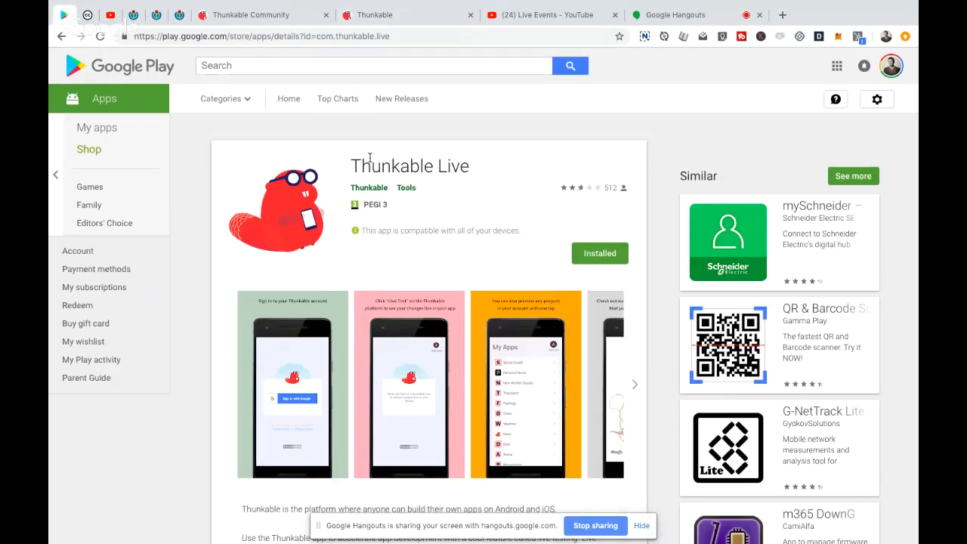
pyautogui.click(368, 17)
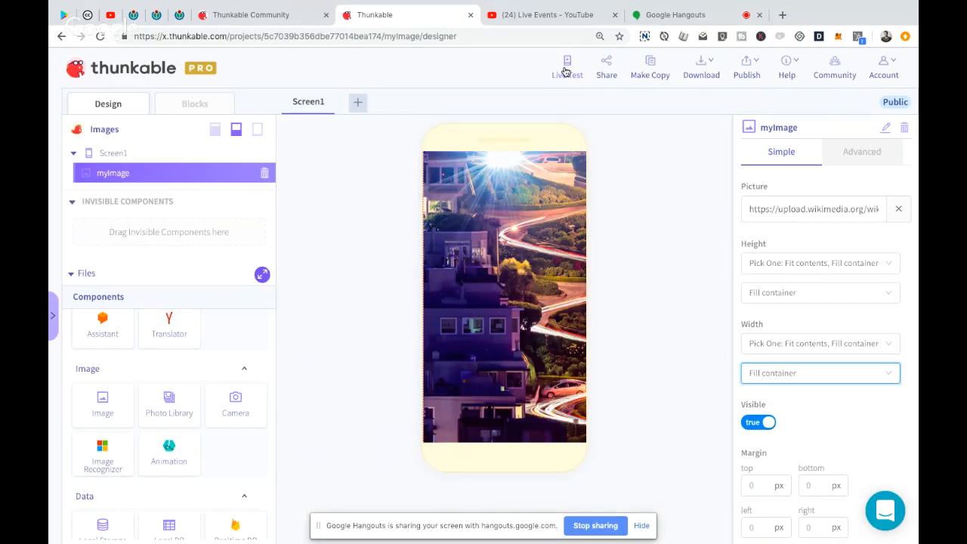
# Step: Start a Live Test of the Images project and stop the Google Hangouts screen sharing
pyautogui.click(566, 71)
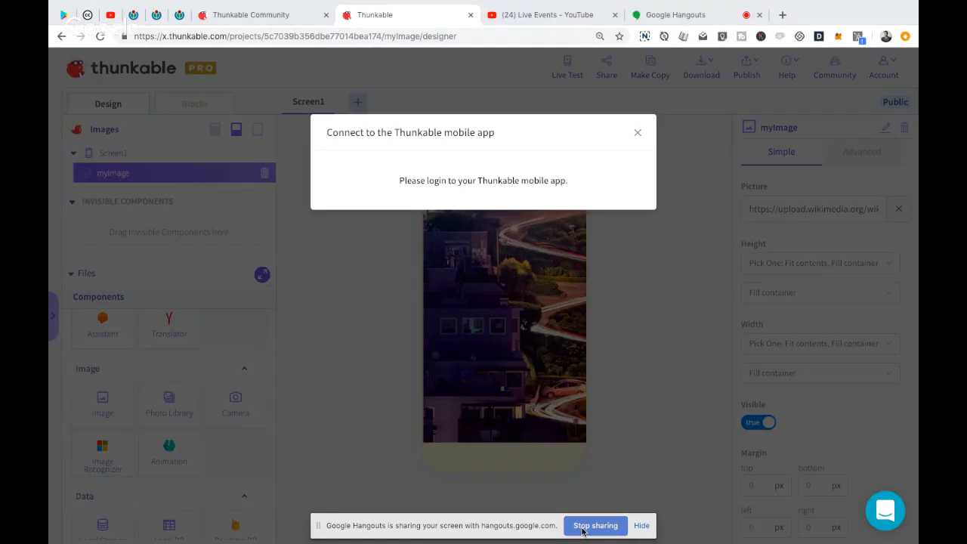
pyautogui.click(583, 526)
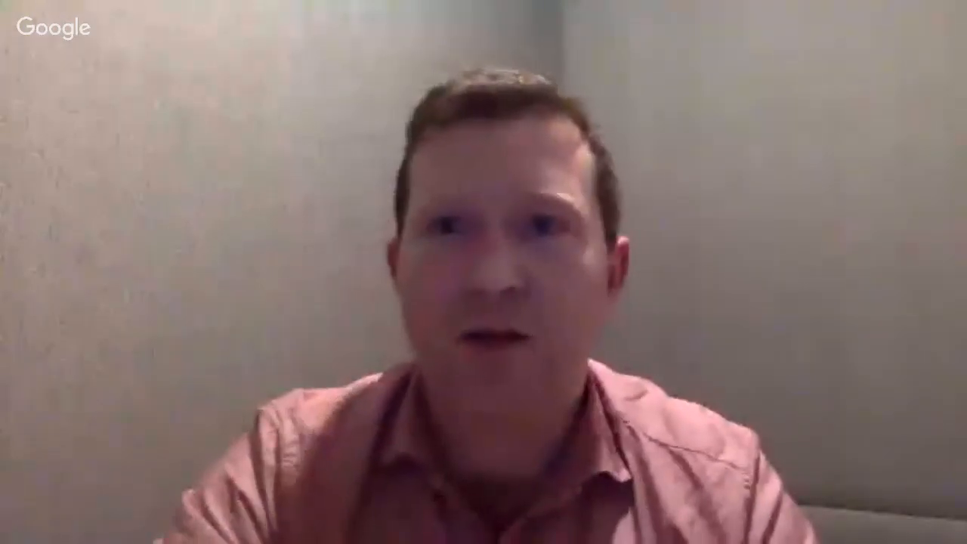